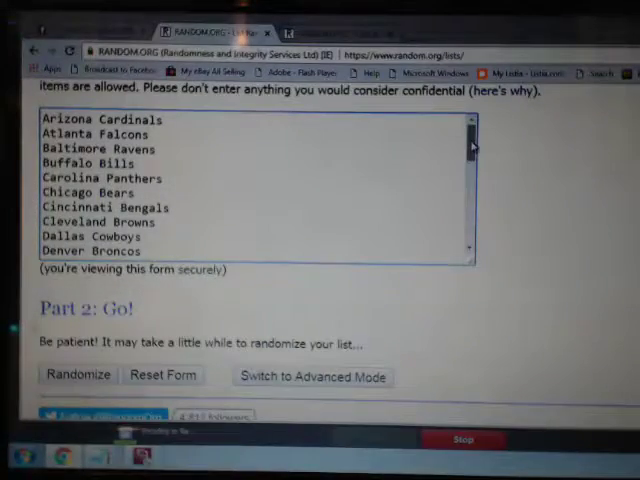
{"action": "left_click_drag", "start_coordinate": [472, 145], "coordinate": [480, 125]}
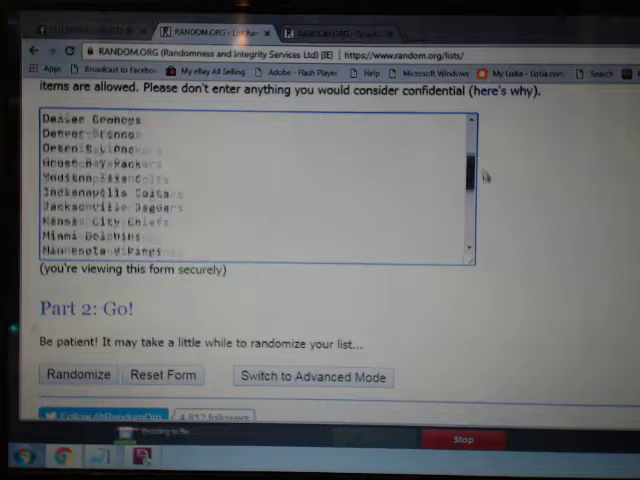
{"action": "left_click", "coordinate": [330, 33]}
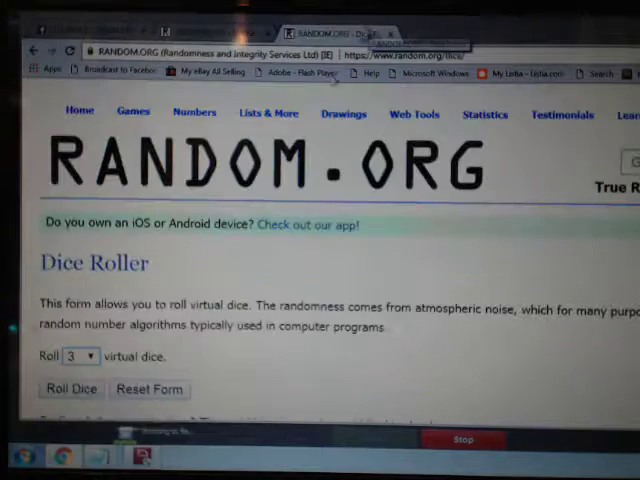
{"action": "left_click", "coordinate": [70, 386]}
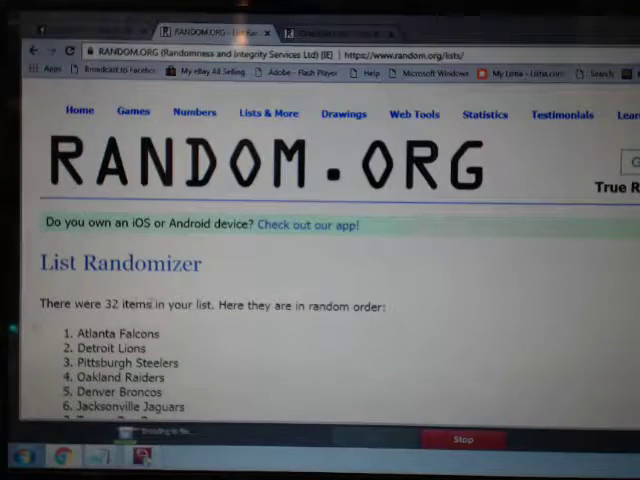
{"action": "scroll", "coordinate": [200, 300], "scroll_direction": "down", "scroll_amount": 8}
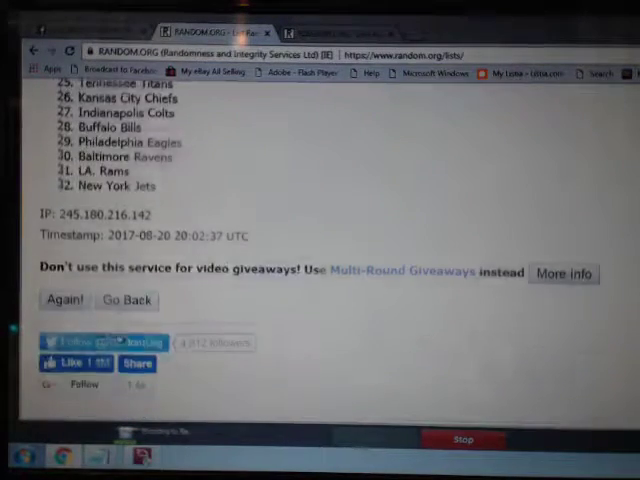
- Re-randomize the 32-team NFL list three more times with Again!
{"action": "left_click", "coordinate": [67, 298]}
{"action": "scroll", "coordinate": [70, 303], "scroll_direction": "down", "scroll_amount": 8}
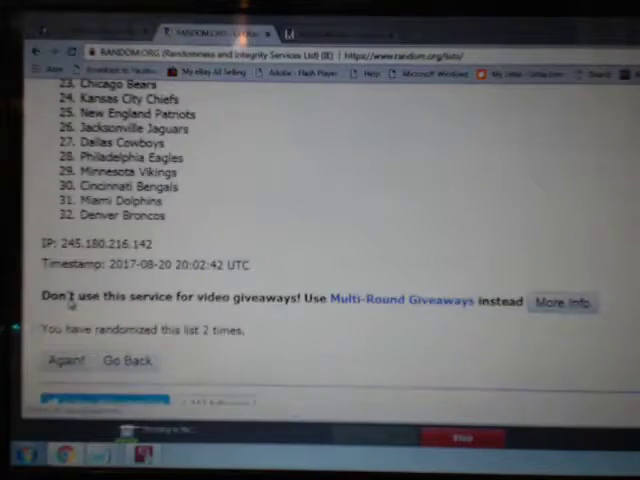
{"action": "left_click", "coordinate": [67, 298]}
{"action": "scroll", "coordinate": [70, 303], "scroll_direction": "down", "scroll_amount": 8}
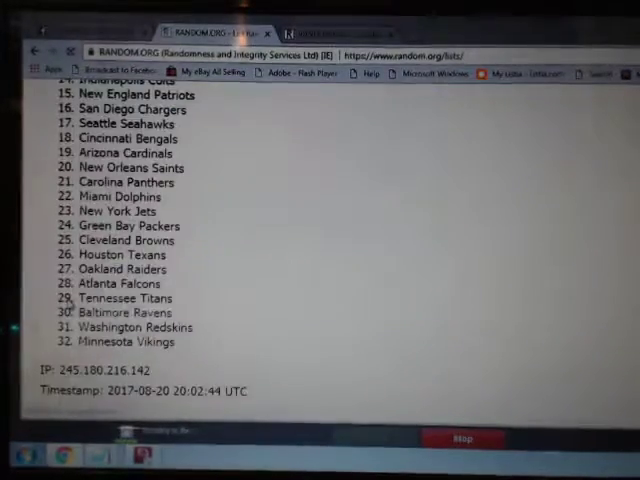
{"action": "left_click", "coordinate": [67, 299]}
{"action": "scroll", "coordinate": [70, 303], "scroll_direction": "down", "scroll_amount": 8}
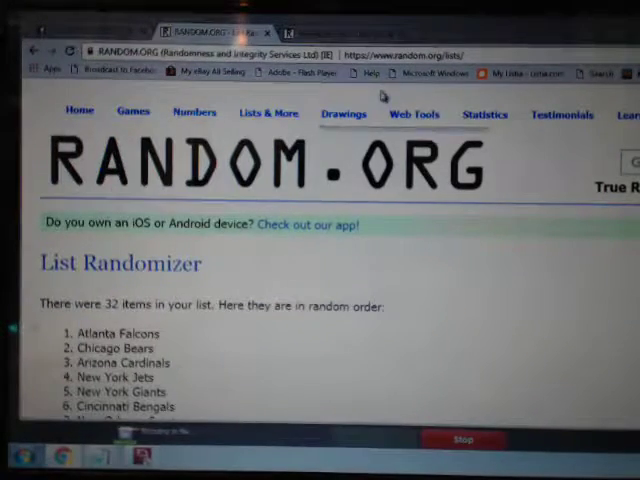
- Check the Dice Roller tab, return to the team list, and select the '11 times' count
{"action": "key", "text": "ctrl+Tab"}
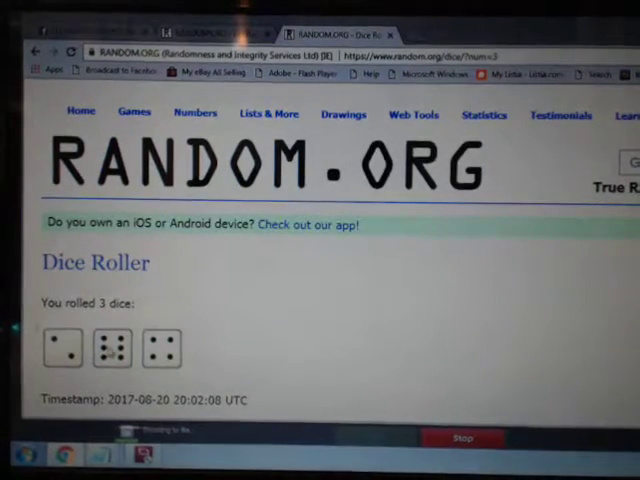
{"action": "left_click", "coordinate": [210, 33]}
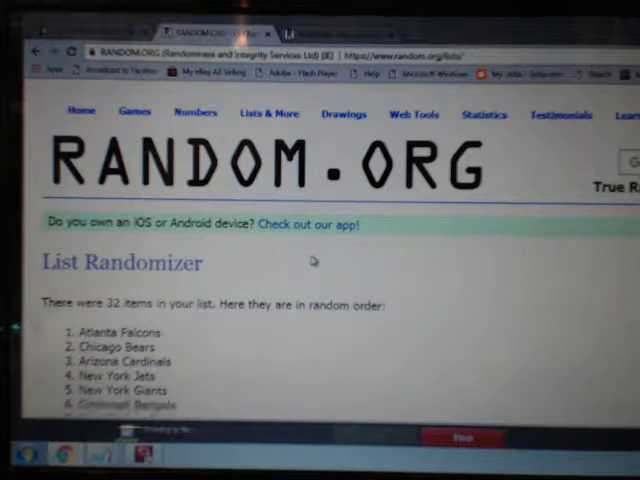
{"action": "scroll", "coordinate": [310, 262], "scroll_direction": "down", "scroll_amount": 8}
{"action": "left_click_drag", "start_coordinate": [290, 270], "coordinate": [204, 268]}
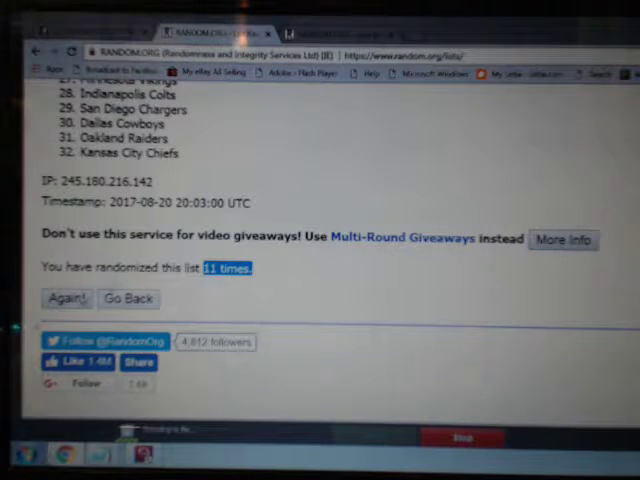
- Reshuffle once more so Kansas City Chiefs lead, then copy teams 1–32
{"action": "left_click", "coordinate": [66, 298]}
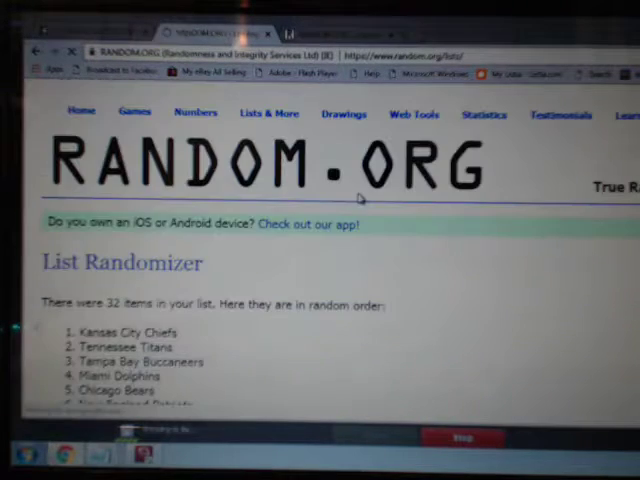
{"action": "scroll", "coordinate": [360, 200], "scroll_direction": "down", "scroll_amount": 3}
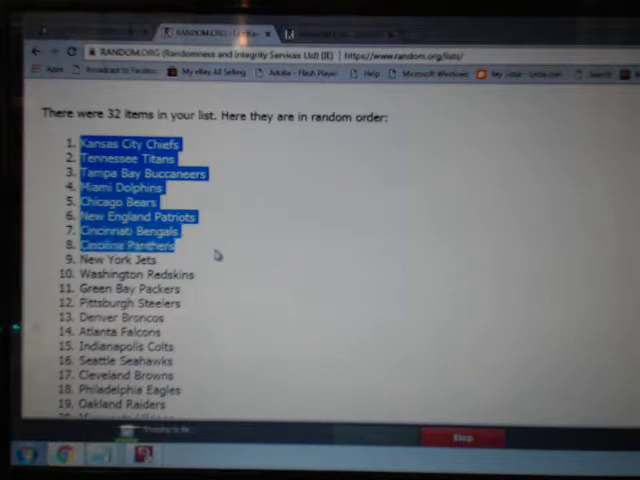
{"action": "left_click_drag", "start_coordinate": [220, 287], "coordinate": [232, 344]}
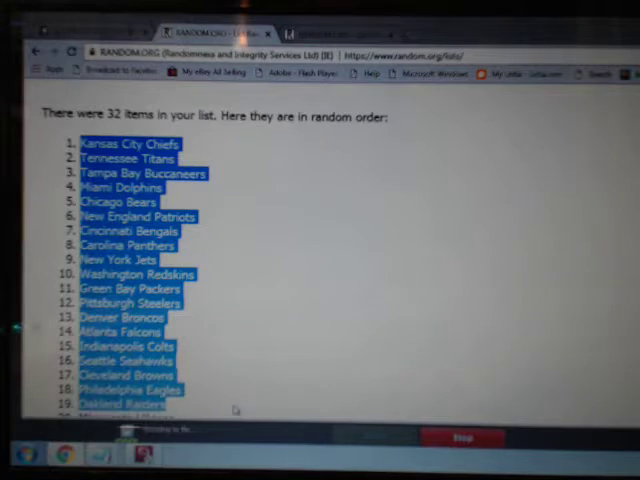
{"action": "left_click_drag", "start_coordinate": [235, 408], "coordinate": [259, 241]}
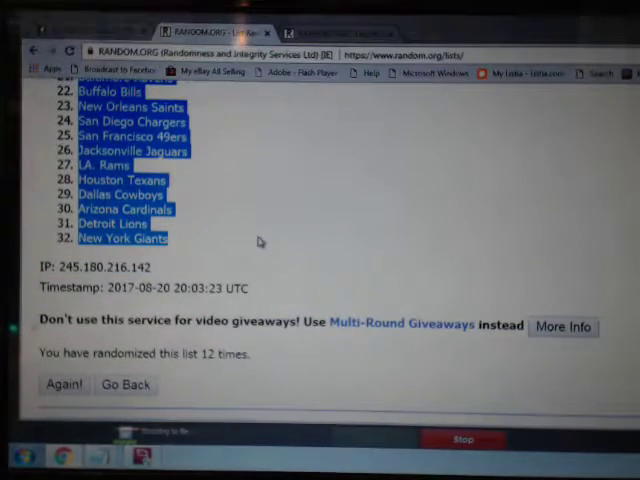
{"action": "right_click", "coordinate": [150, 196]}
{"action": "left_click", "coordinate": [170, 201]}
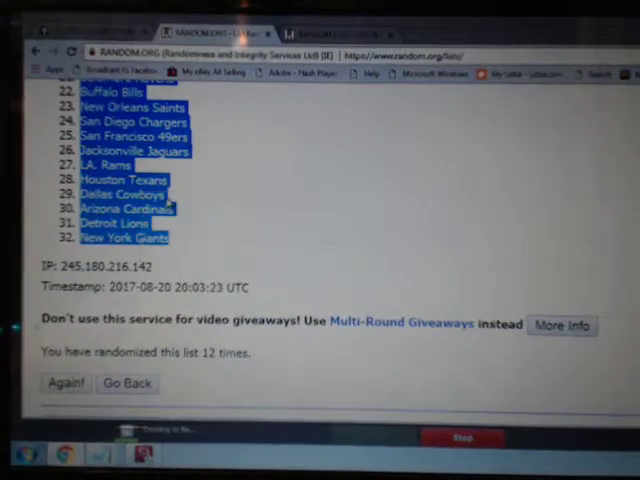
{"action": "scroll", "coordinate": [550, 190], "scroll_direction": "up", "scroll_amount": 4}
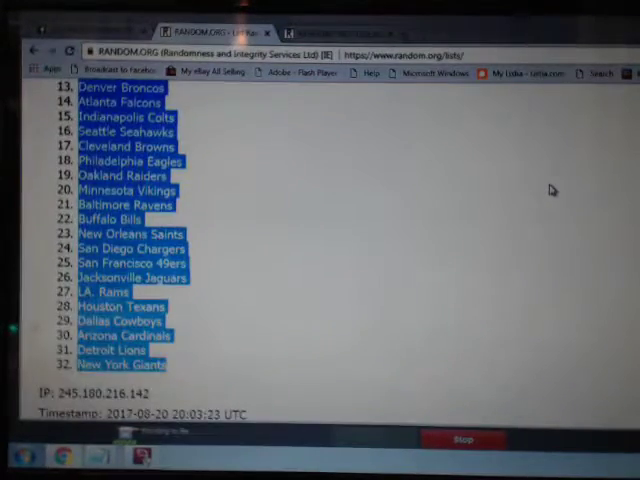
{"action": "scroll", "coordinate": [550, 190], "scroll_direction": "up", "scroll_amount": 5}
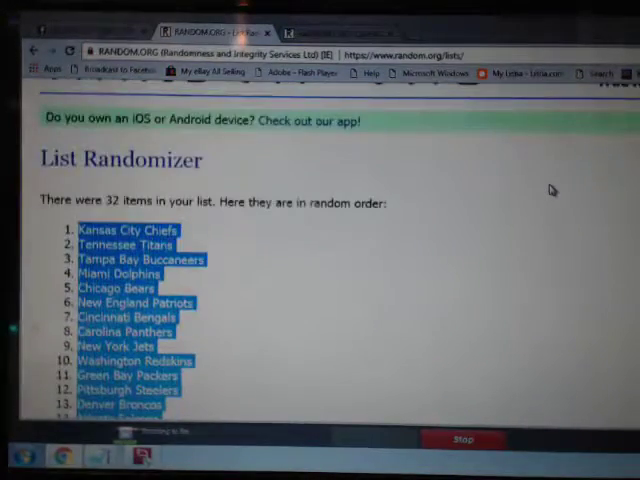
{"action": "scroll", "coordinate": [498, 225], "scroll_direction": "down", "scroll_amount": 2}
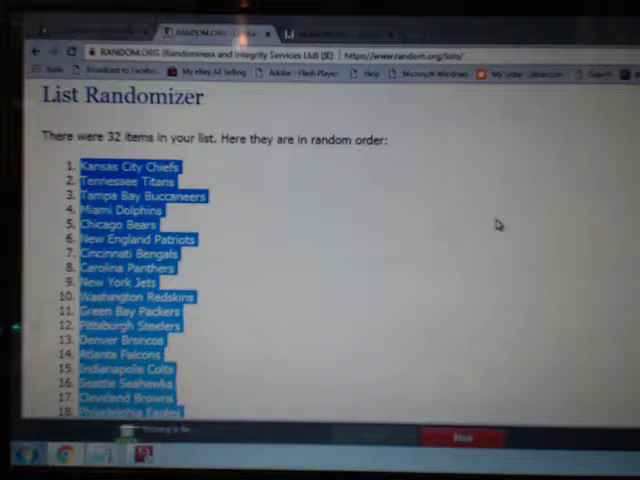
{"action": "scroll", "coordinate": [498, 225], "scroll_direction": "down", "scroll_amount": 4}
{"action": "scroll", "coordinate": [498, 225], "scroll_direction": "down", "scroll_amount": 3}
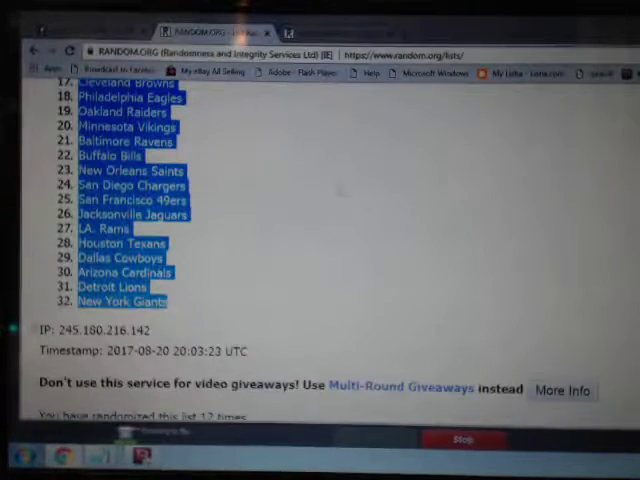